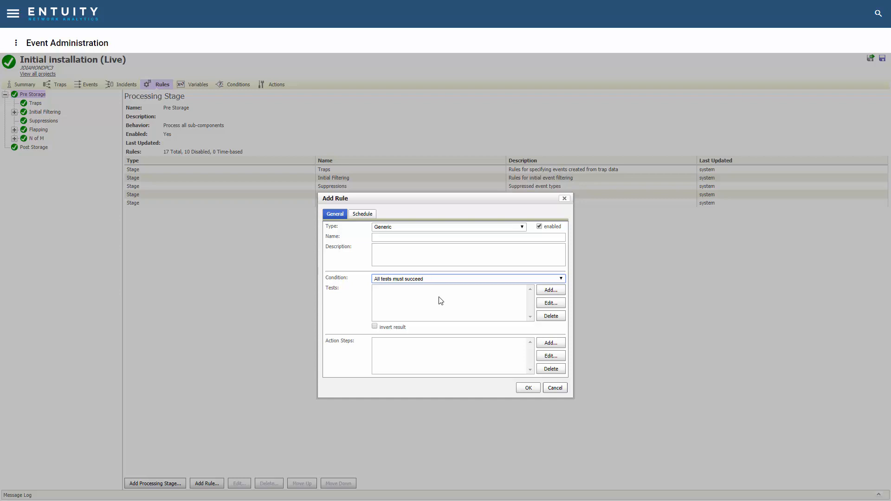
Examine the Variable Test option for a new rule's test and discard the rule.
left_click(550, 290)
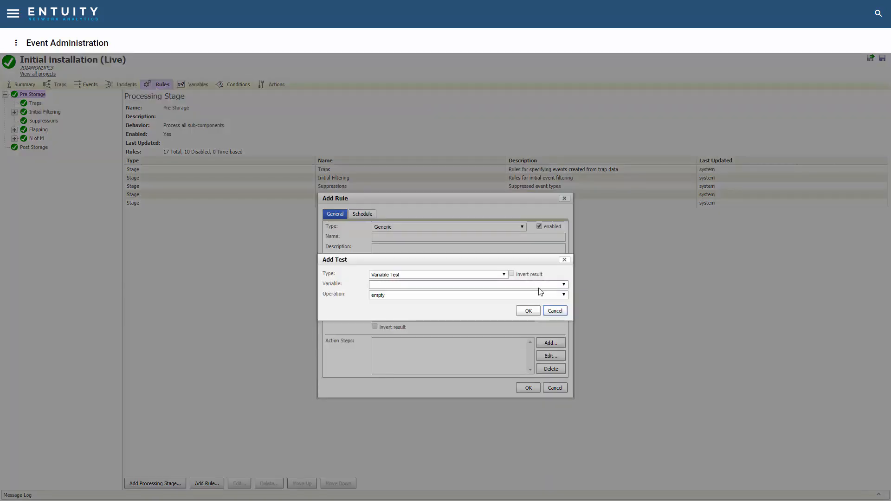
left_click(503, 275)
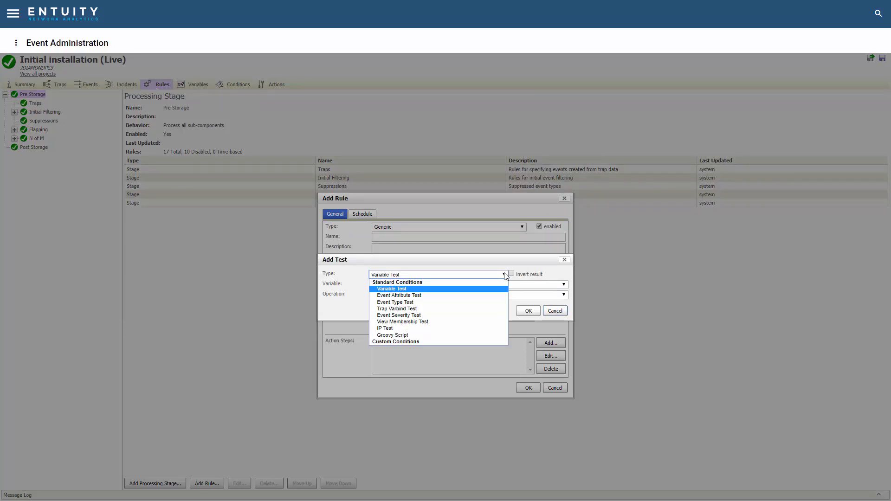
left_click(476, 288)
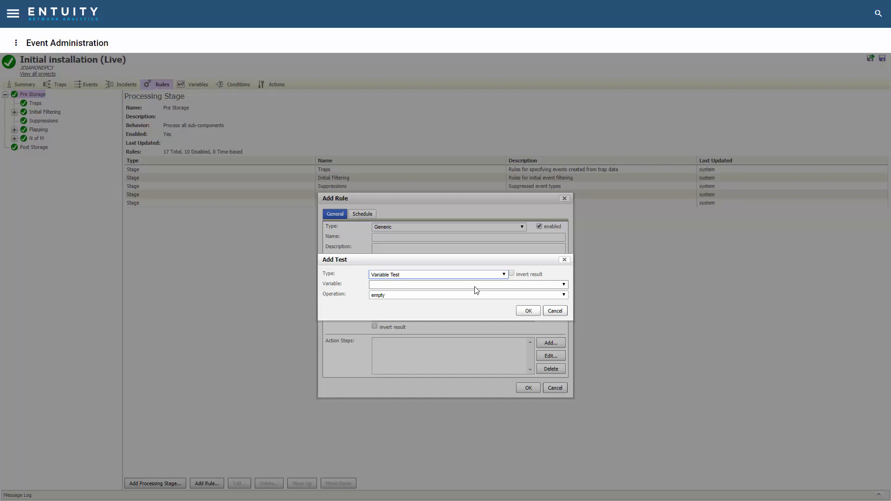
left_click(555, 311)
left_click(555, 388)
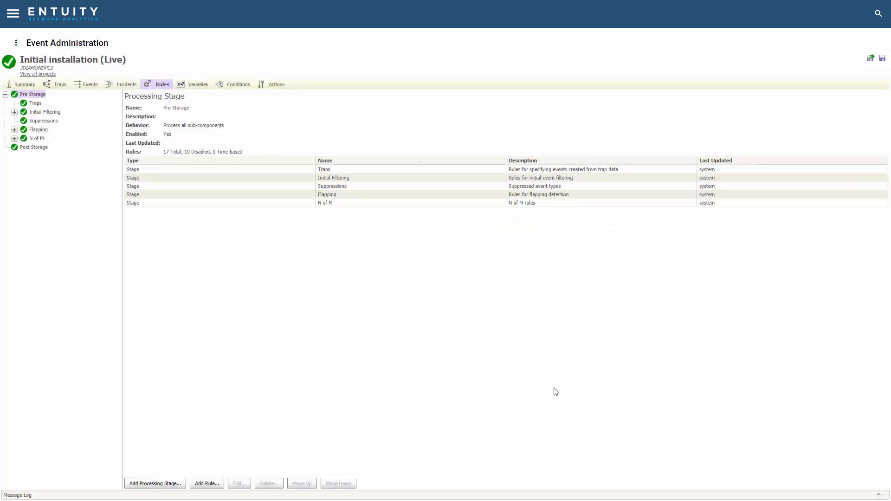
Open the project's variables and bring up the form for adding one.
left_click(204, 88)
left_click(16, 483)
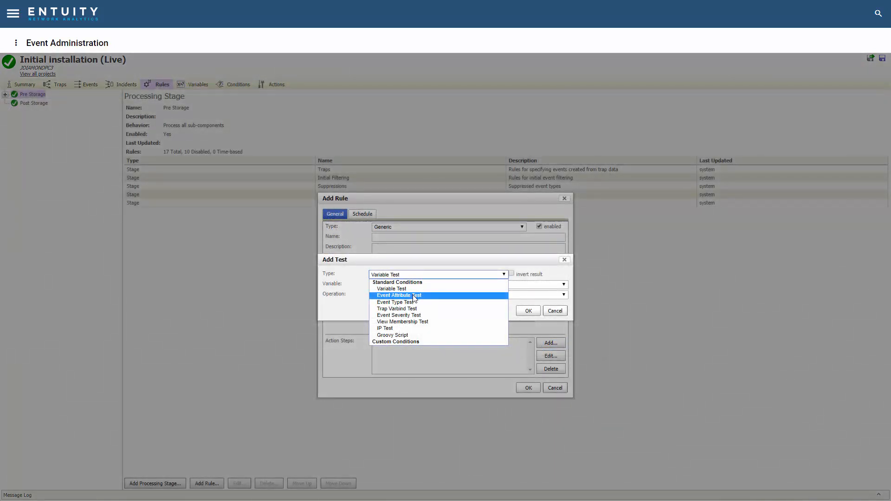
Try an Event Attribute Test on the reason attribute and review the operations it offers.
left_click(414, 296)
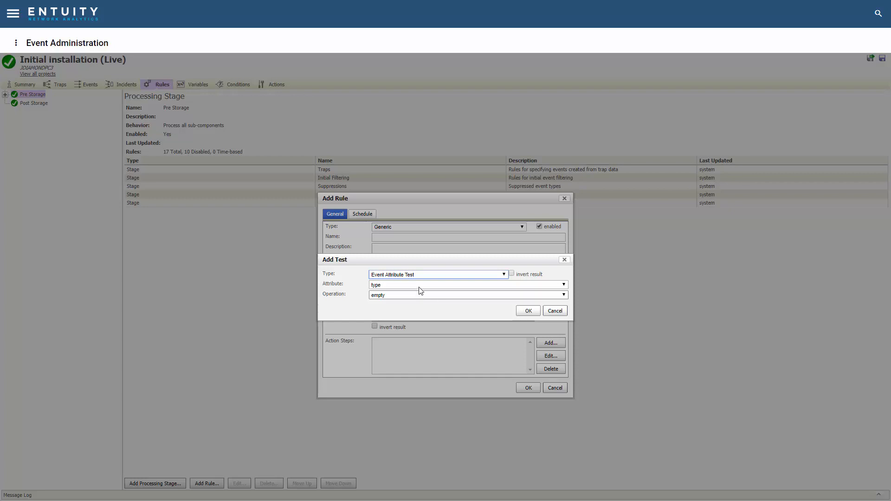
left_click(417, 284)
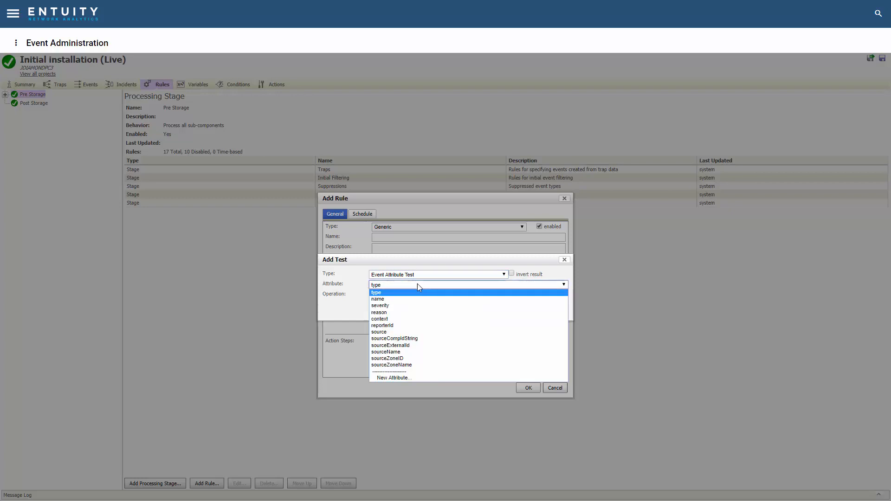
left_click(388, 313)
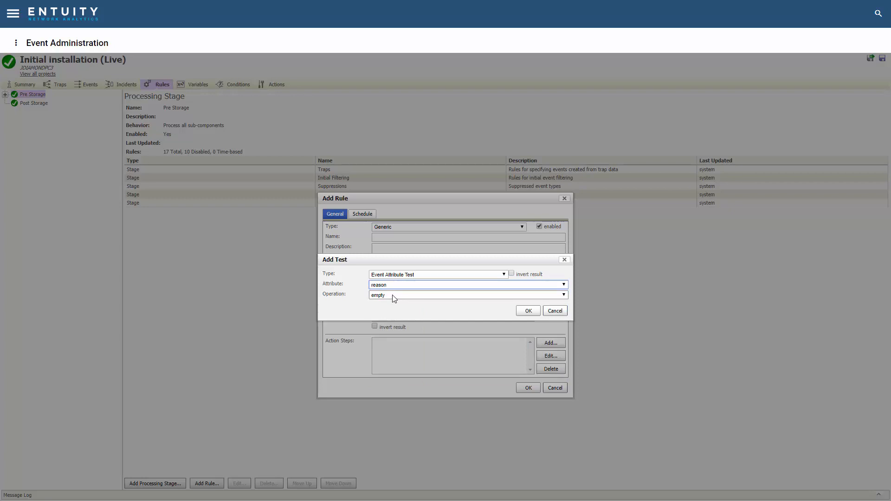
left_click(394, 297)
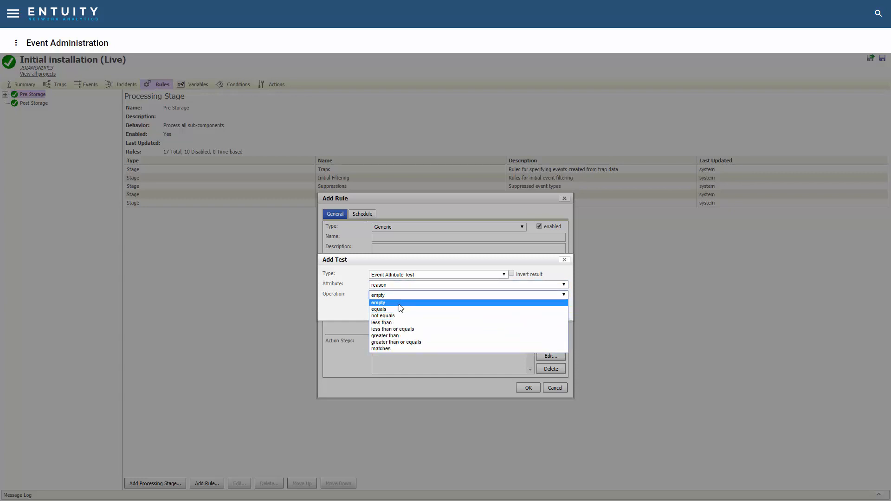
left_click(436, 264)
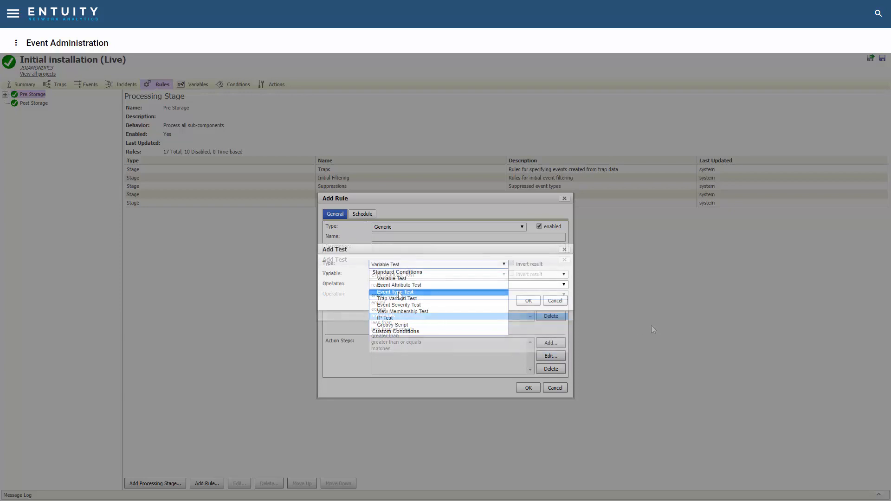
Add to an Event Type Test the AP Antenna events Host Count High, Host Count Low Cleared, Power Change Frequency High, and AP Association With Controllers Degraded.
left_click(400, 296)
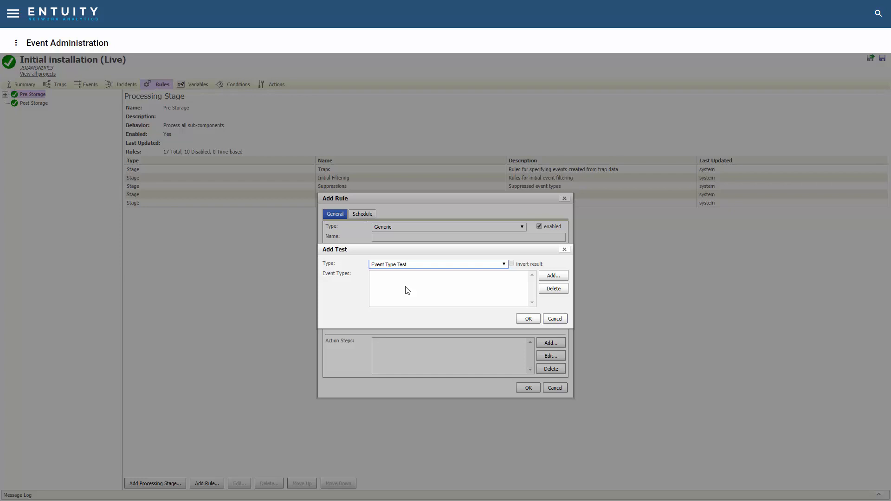
left_click(553, 276)
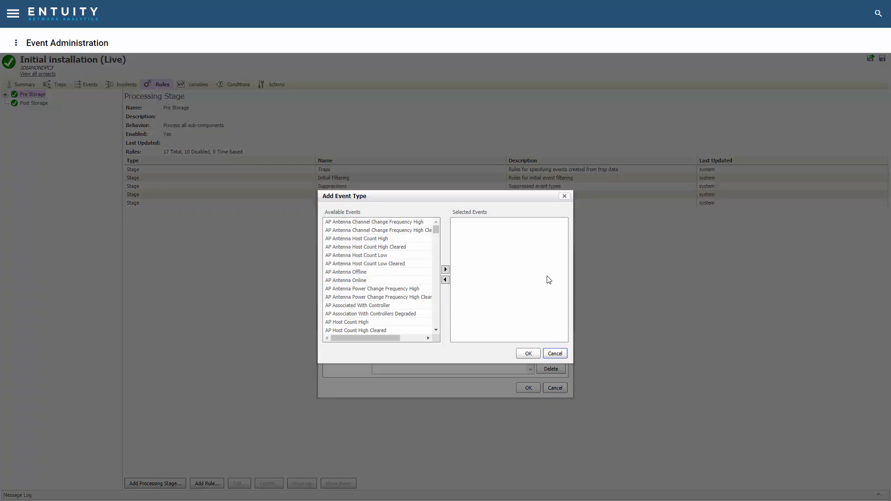
left_click(350, 238)
left_click(349, 264, "ctrl")
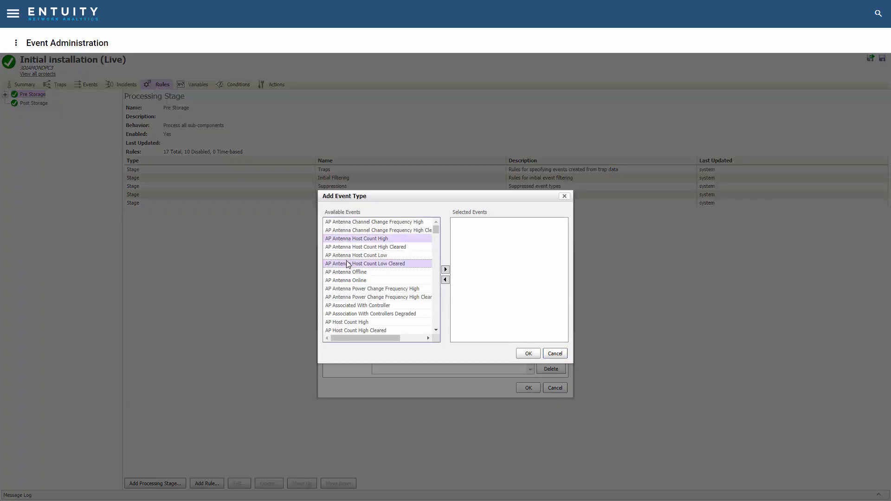
left_click(350, 289, "ctrl")
left_click(350, 314, "ctrl")
left_click(445, 269)
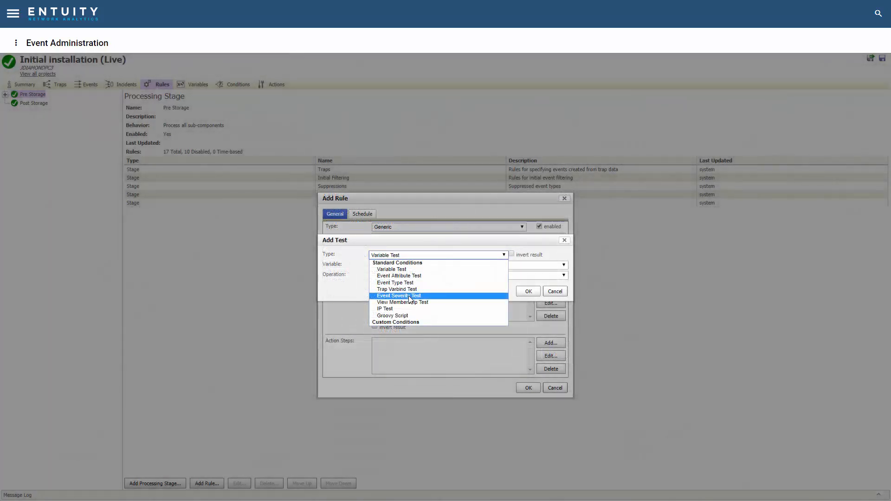
Choose an Event Severity Test and review its severity level and comparison choices.
left_click(410, 297)
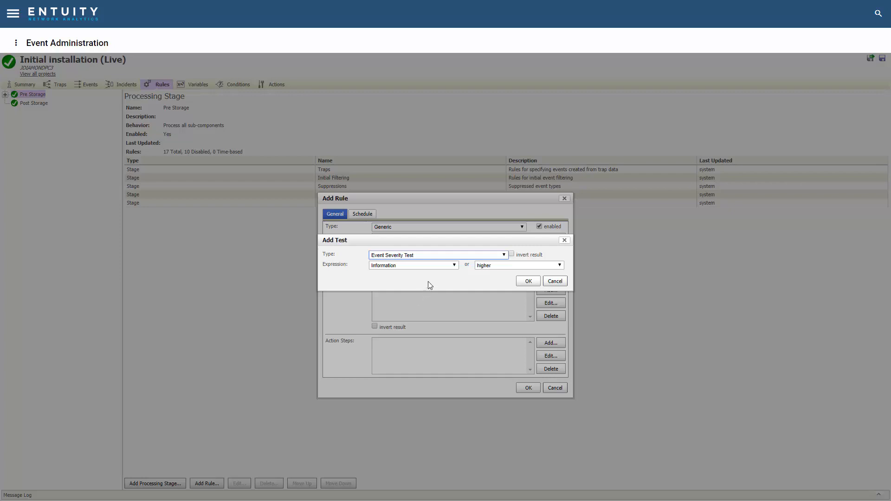
left_click(454, 266)
left_click(455, 267)
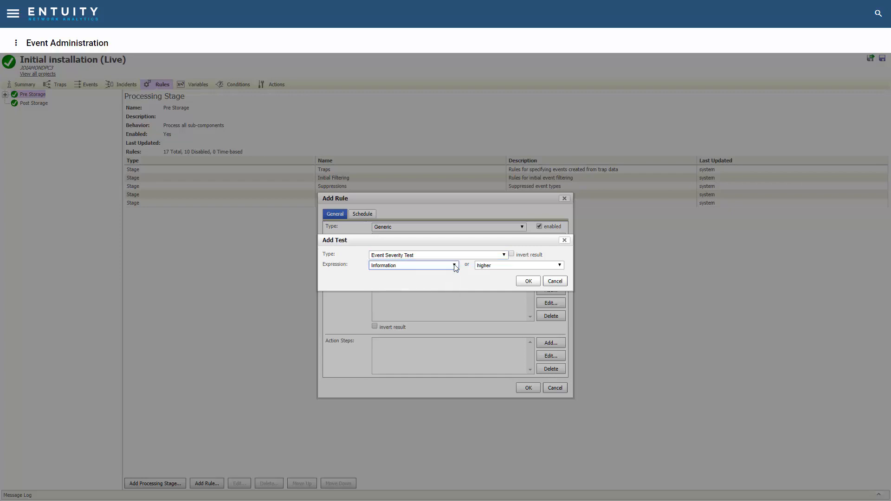
left_click(560, 265)
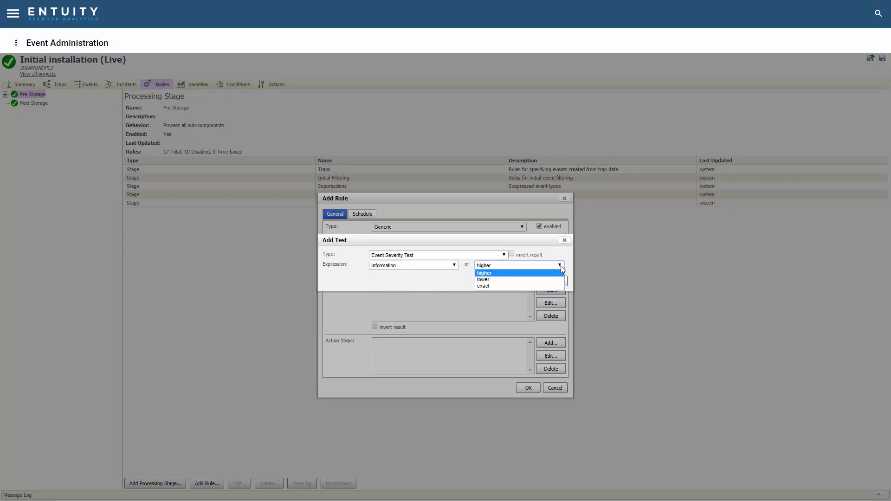
left_click(561, 265)
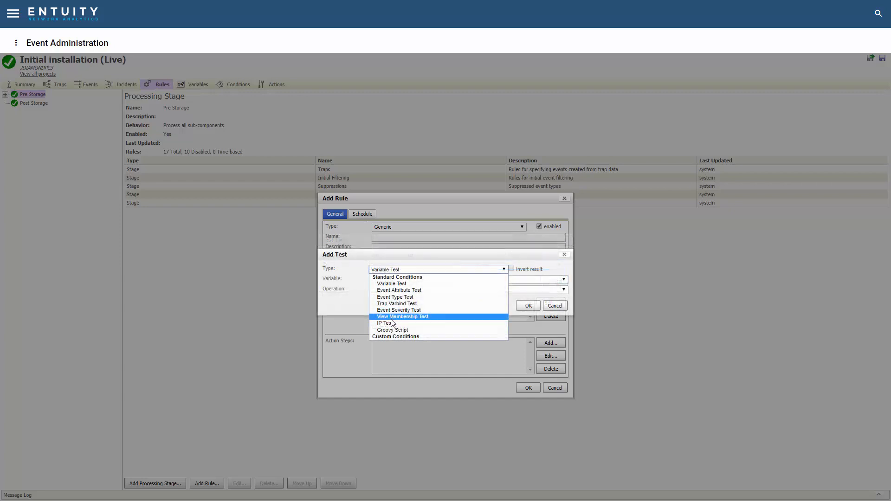
Examine the view choices of a View Membership Test and the IP address or range entry of an IP Test.
left_click(390, 318)
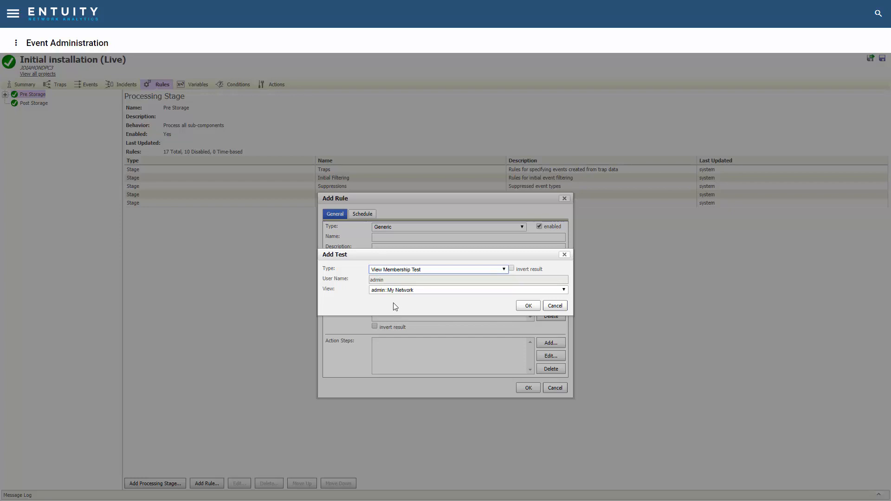
left_click(563, 290)
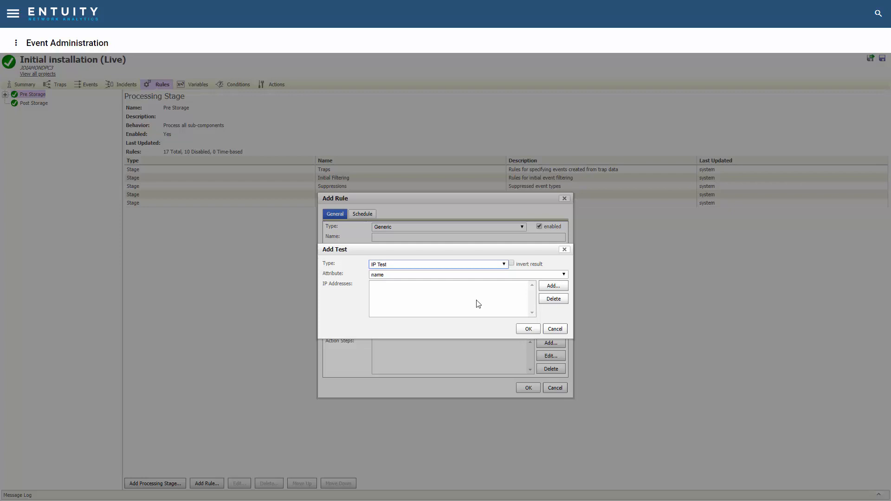
left_click(551, 285)
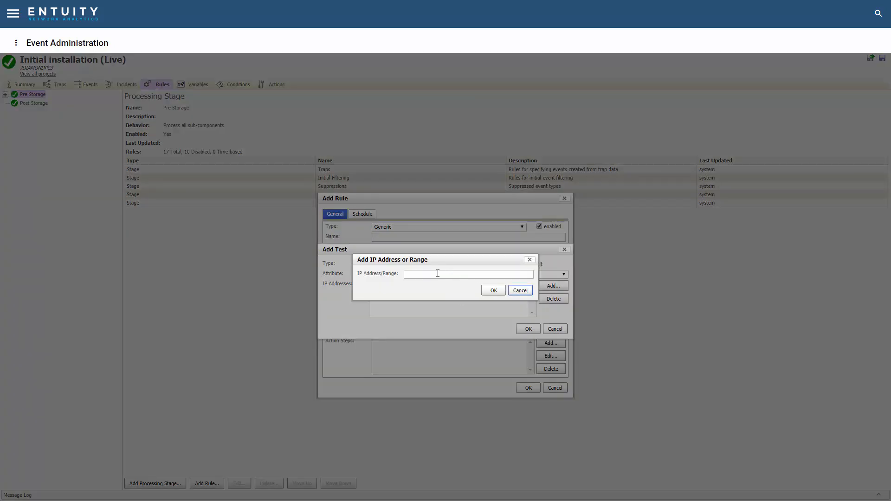
left_click(451, 274)
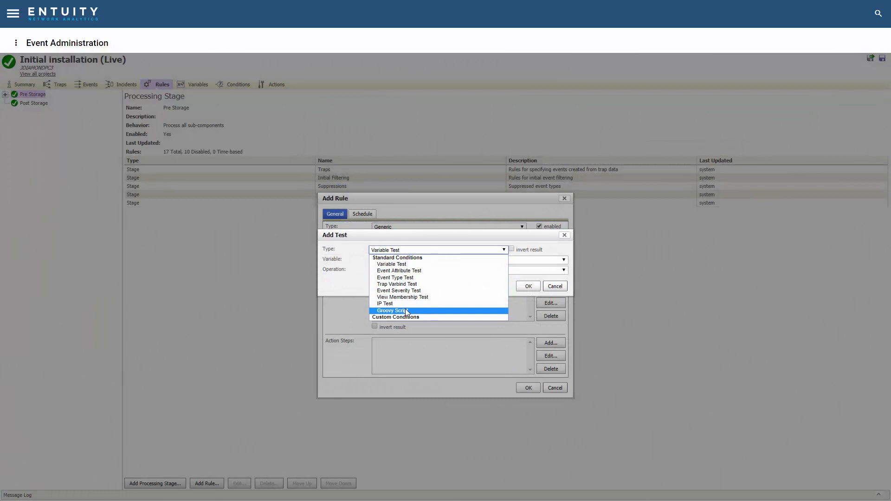
Look at the script entry area of a Groovy Script test and cancel the test.
left_click(407, 311)
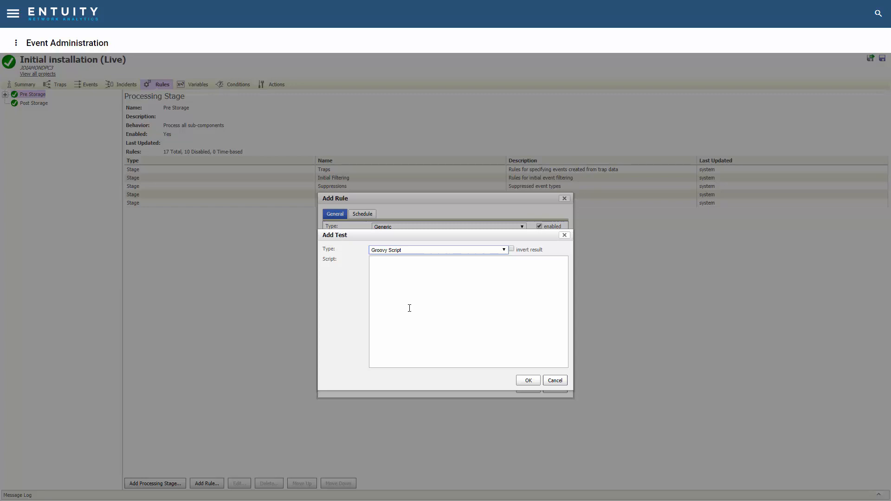
left_click(554, 380)
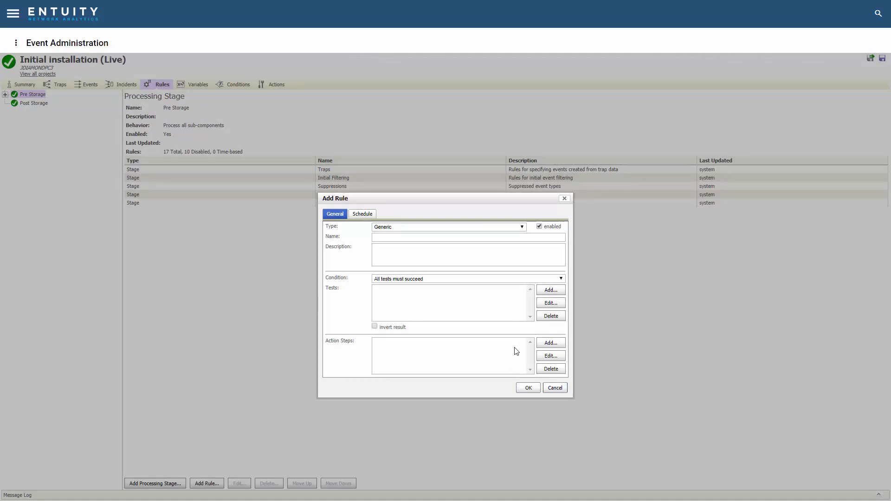
Try a View Membership Test with its result inverted, cancel it, and toggle result inversion for the whole rule on and off.
left_click(545, 292)
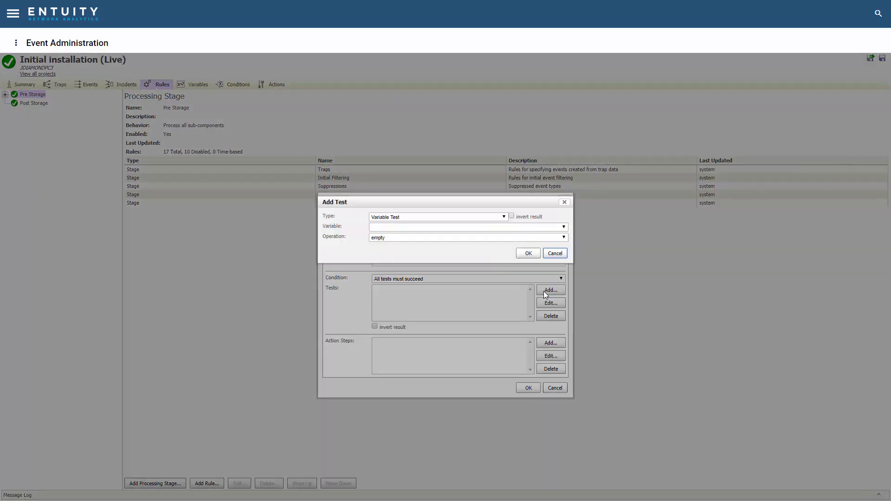
left_click(503, 216)
left_click(422, 264)
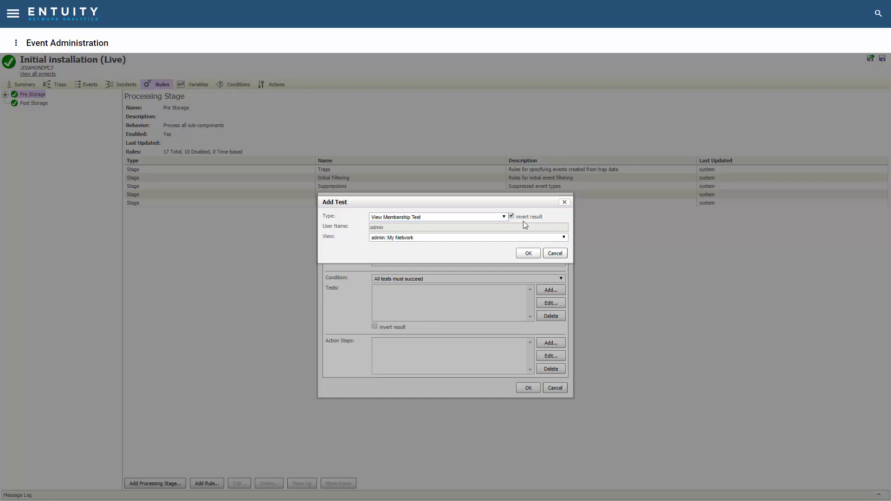
left_click(551, 253)
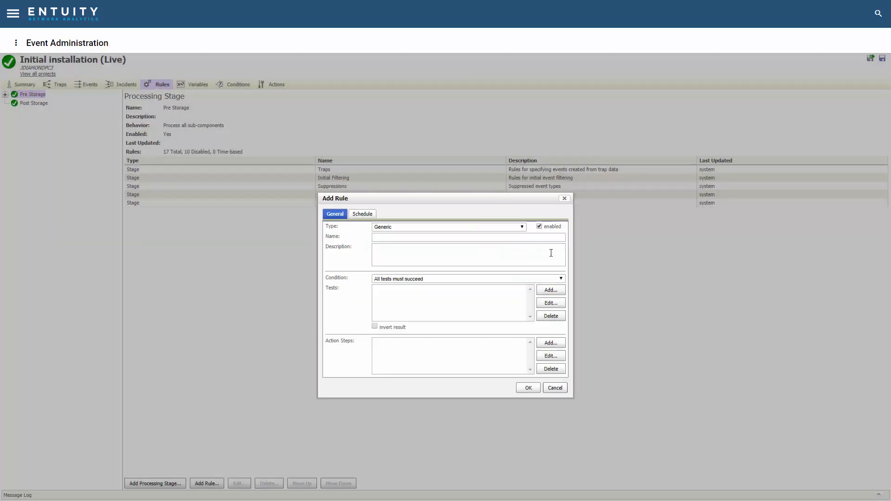
left_click(374, 326)
left_click(375, 327)
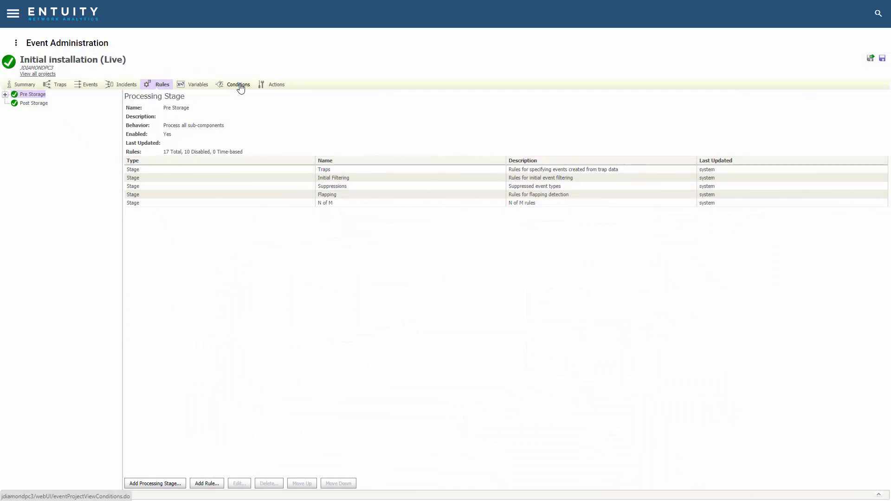
Start a new custom condition in the project and name it "Is critical device".
left_click(240, 88)
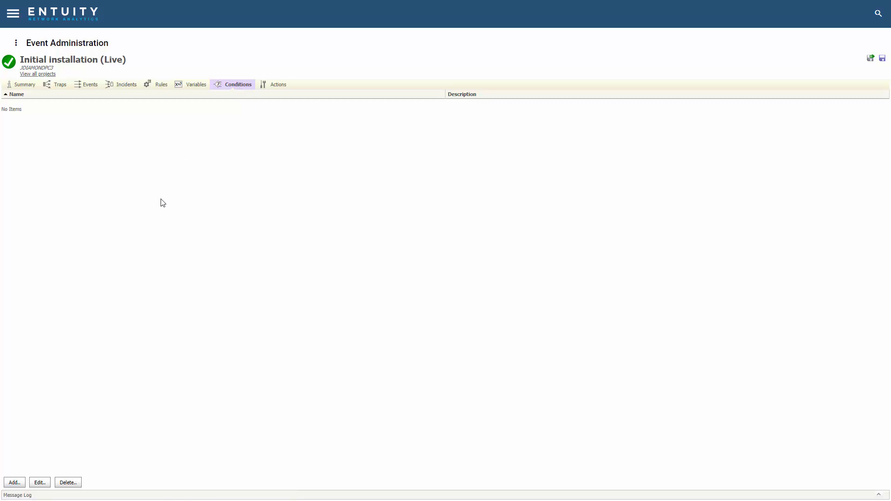
left_click(15, 482)
left_click(496, 236)
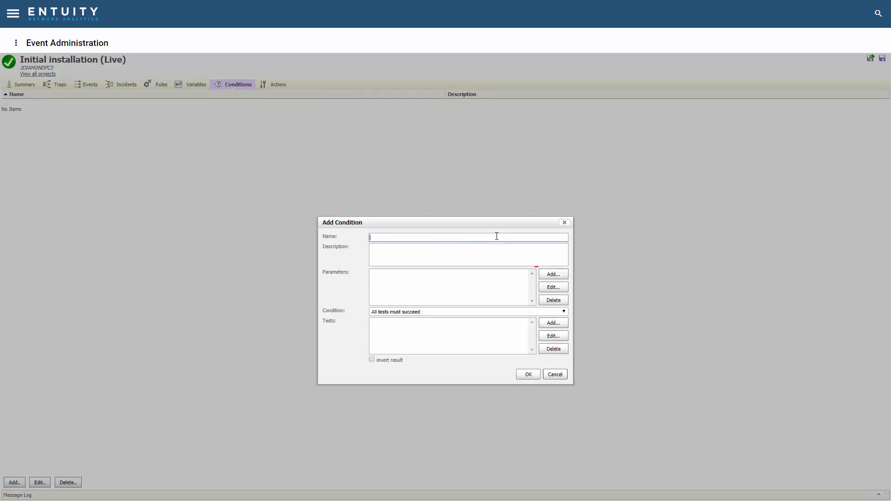
type("Is critical device")
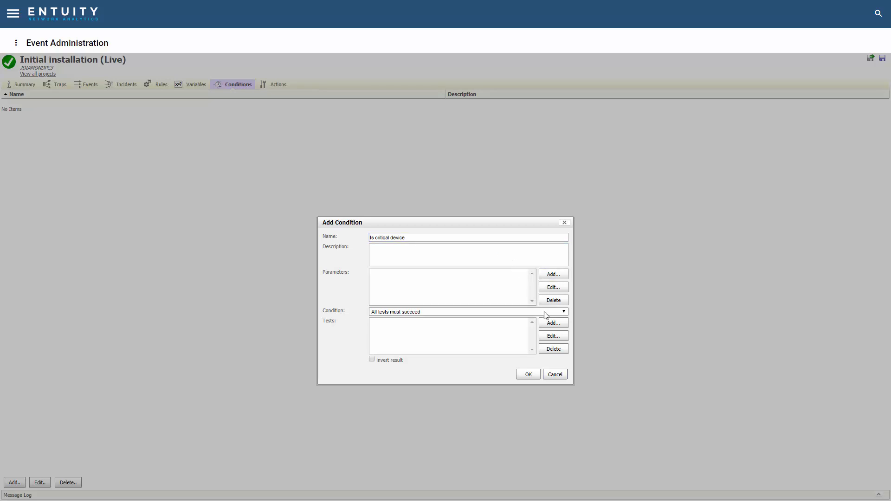
Add a View Membership Test for the view admin::My Network/Critical Devices to the condition.
left_click(552, 323)
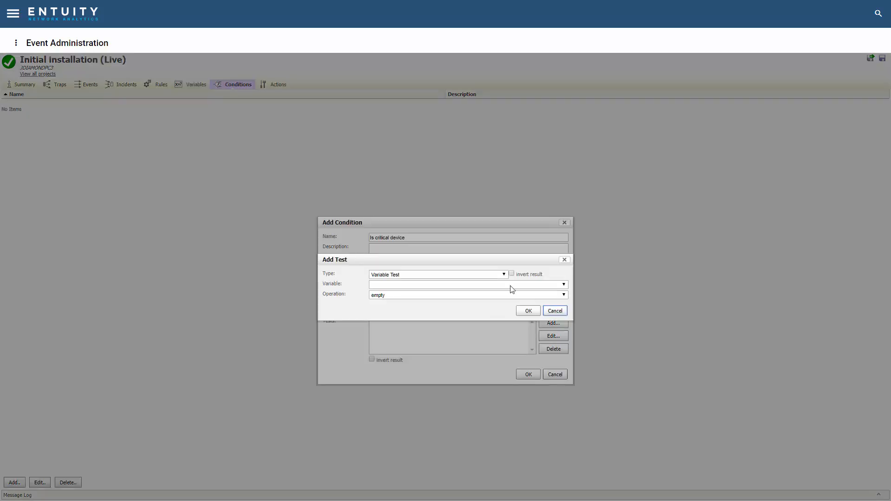
left_click(505, 275)
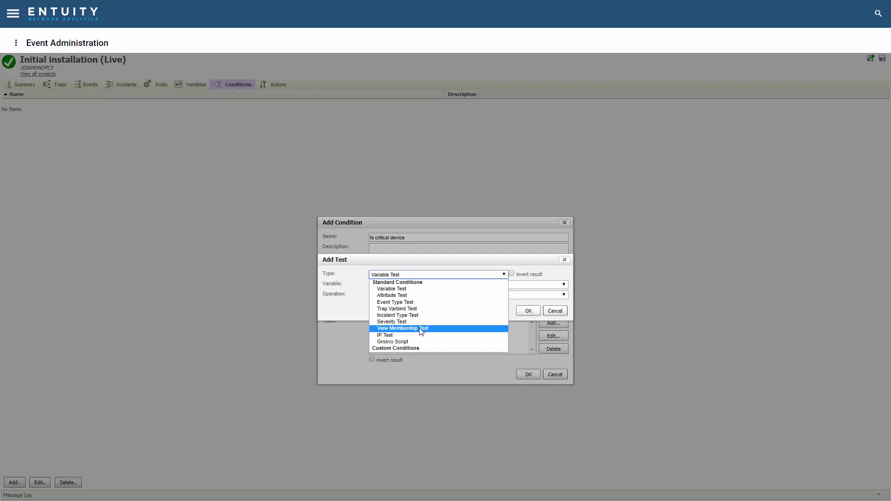
left_click(409, 328)
left_click(464, 285)
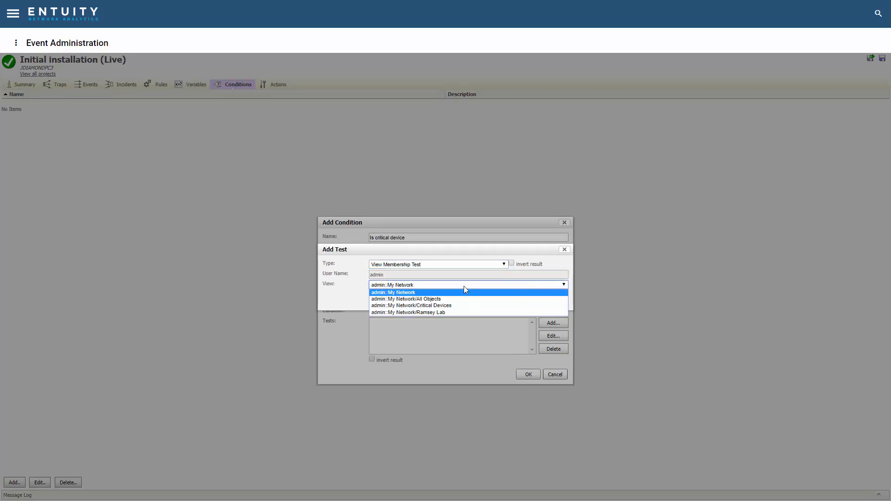
left_click(418, 305)
left_click(528, 302)
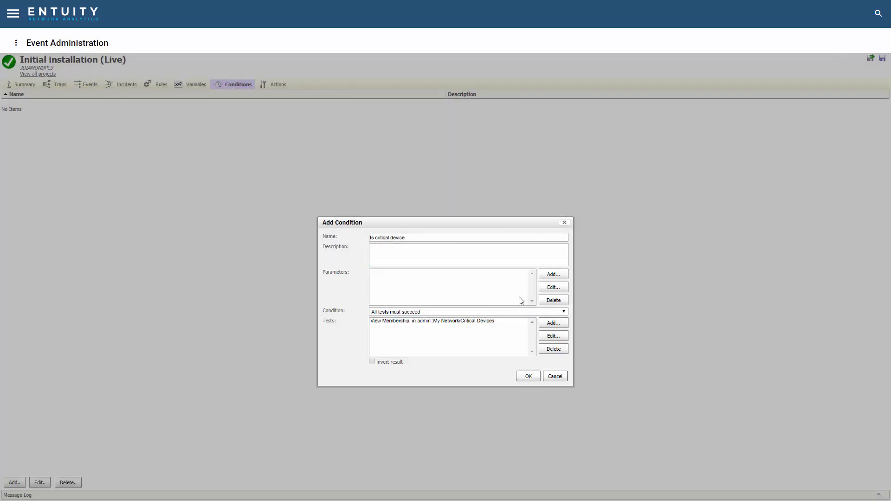
Accept the "Is critical device" definition to add it to the project's custom conditions.
left_click(528, 376)
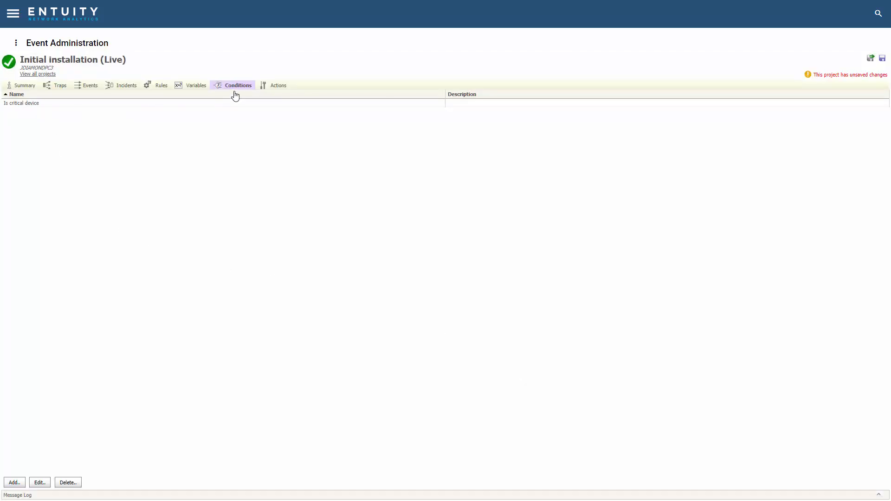
Look for the custom condition among the test types of a new Pre Storage rule set to "All tests must succeed", and cancel the test and rule.
left_click(160, 87)
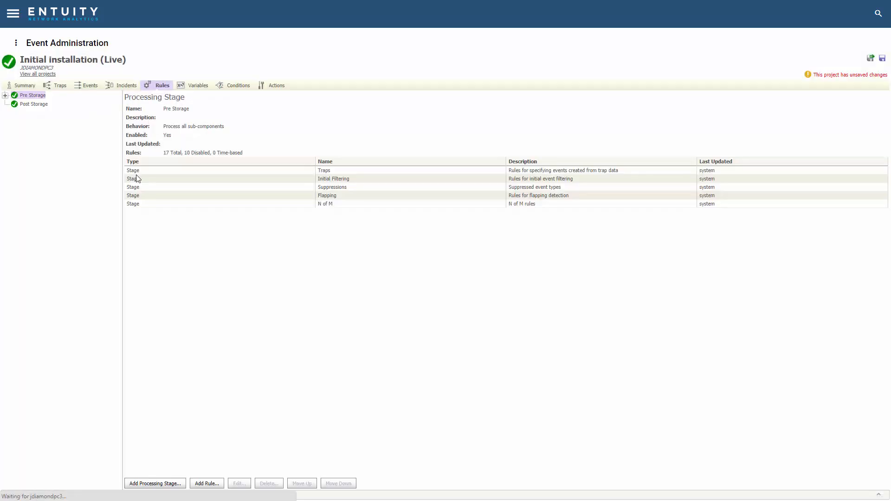
left_click(218, 484)
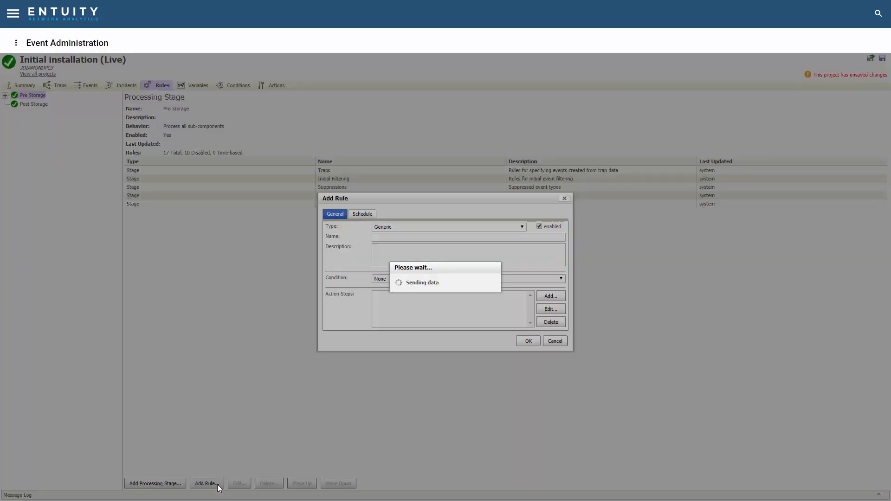
left_click(556, 279)
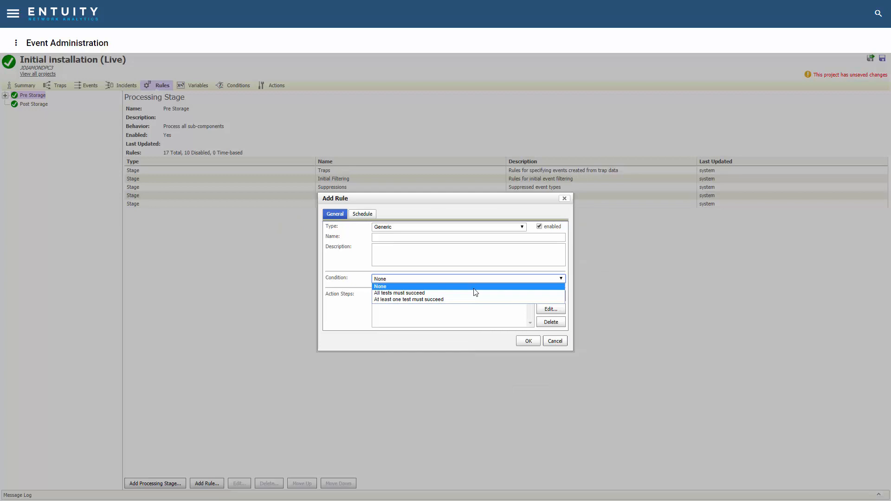
left_click(427, 293)
left_click(562, 292)
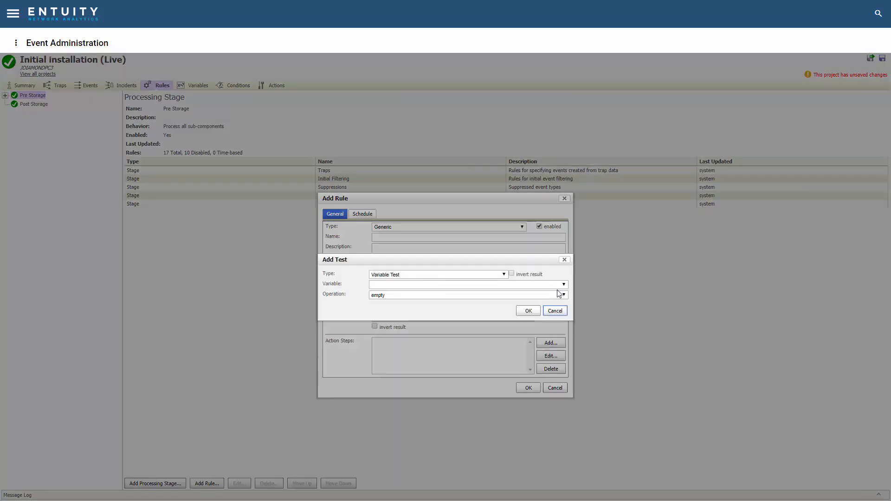
left_click(507, 275)
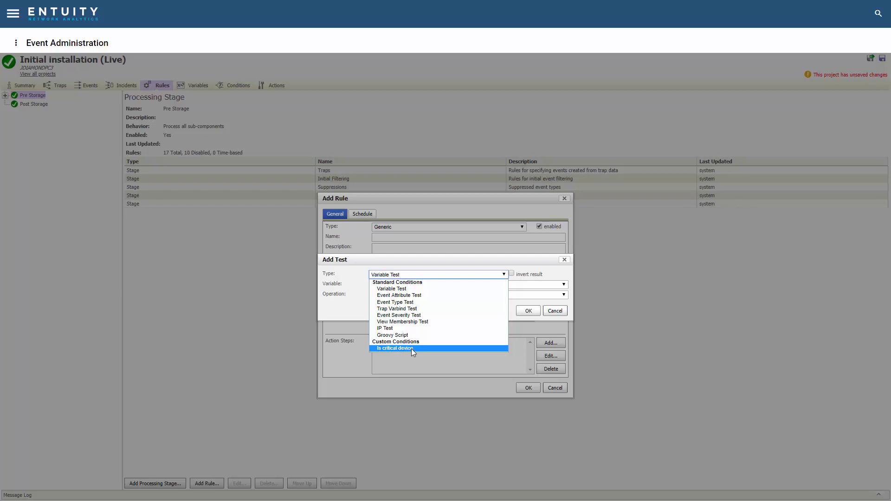
left_click(612, 285)
left_click(558, 312)
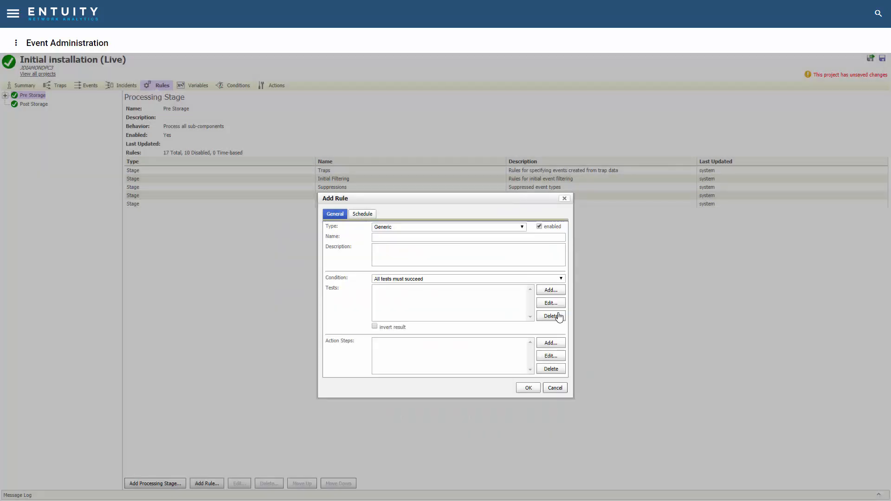
left_click(554, 388)
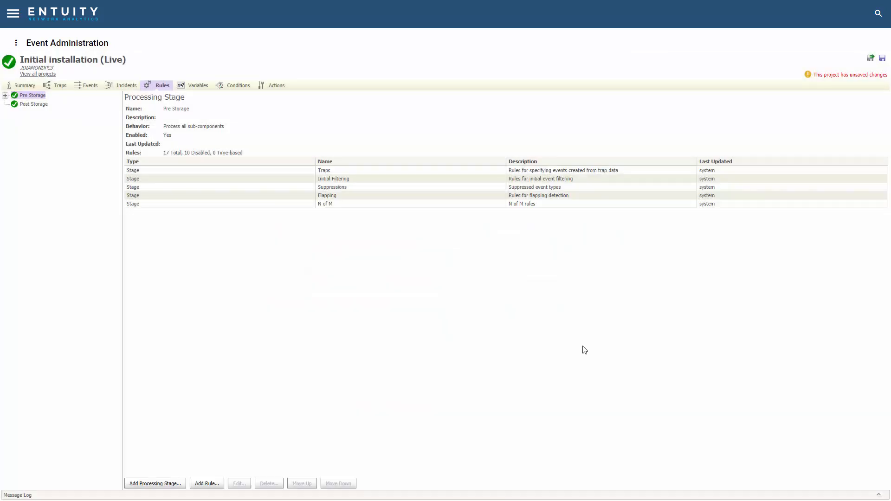